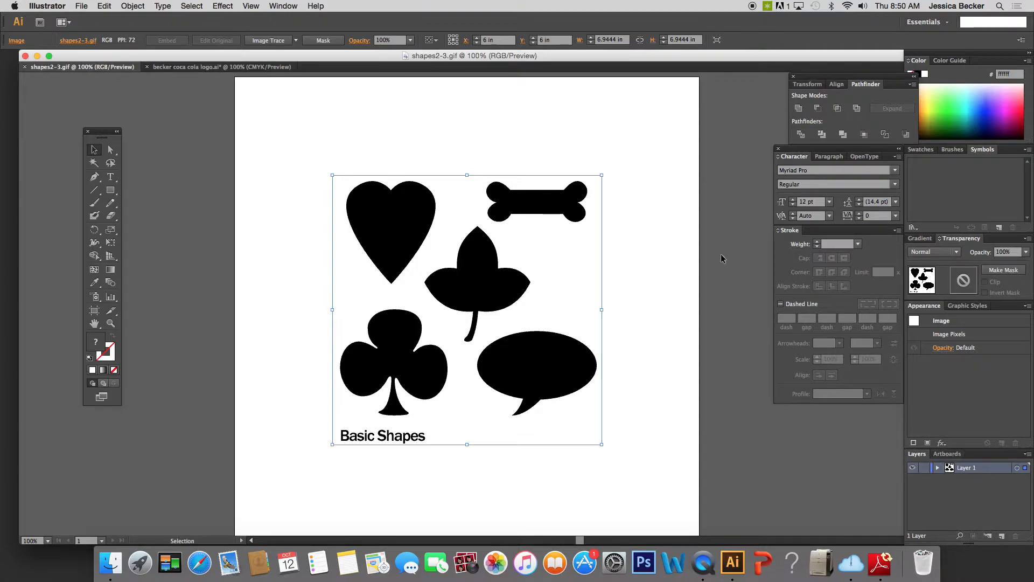
Hide and show Layer 1 again, and look at the image it contains in the layer list.
left_click(284, 7)
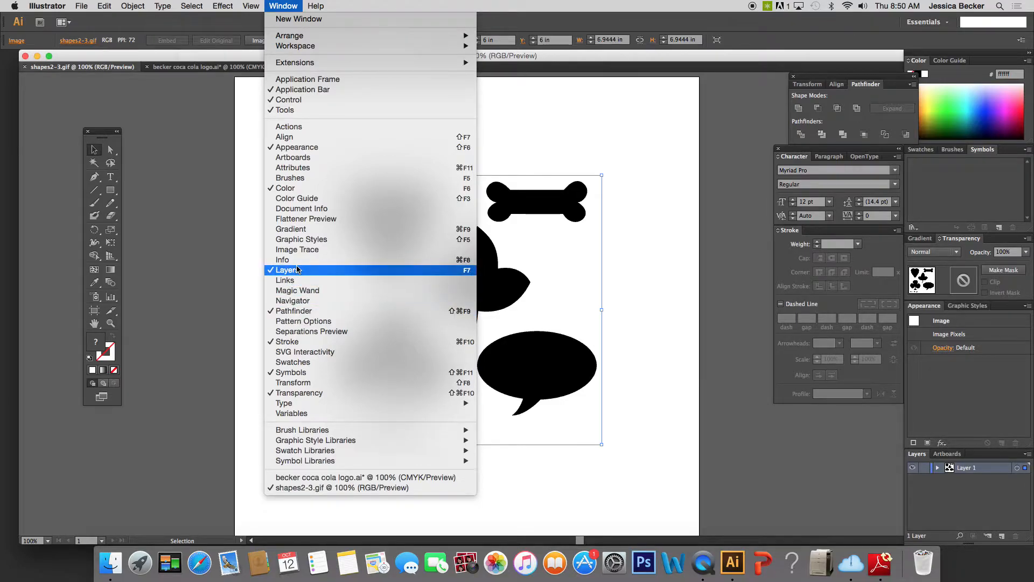
left_click(923, 456)
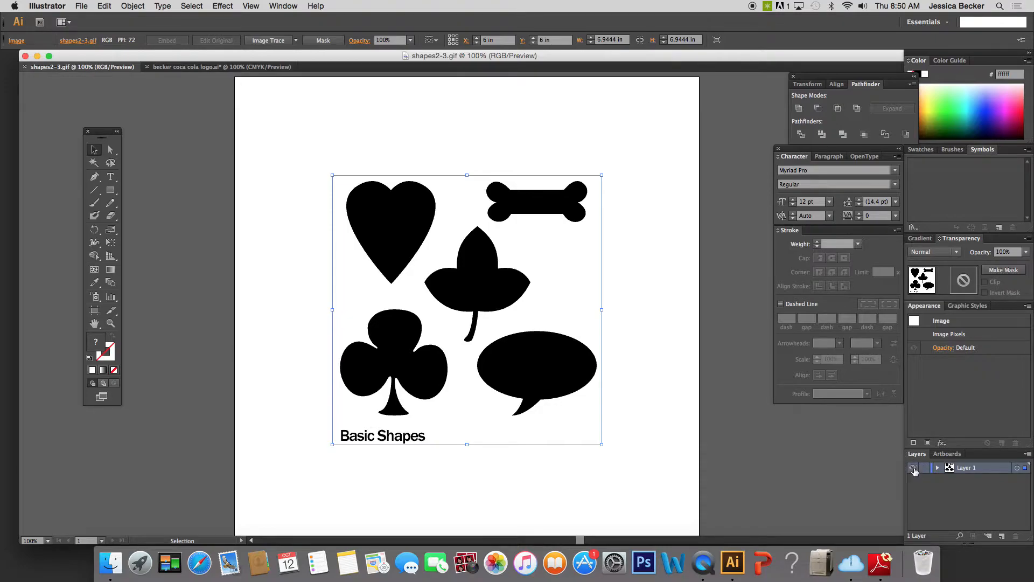
left_click(914, 469, "super")
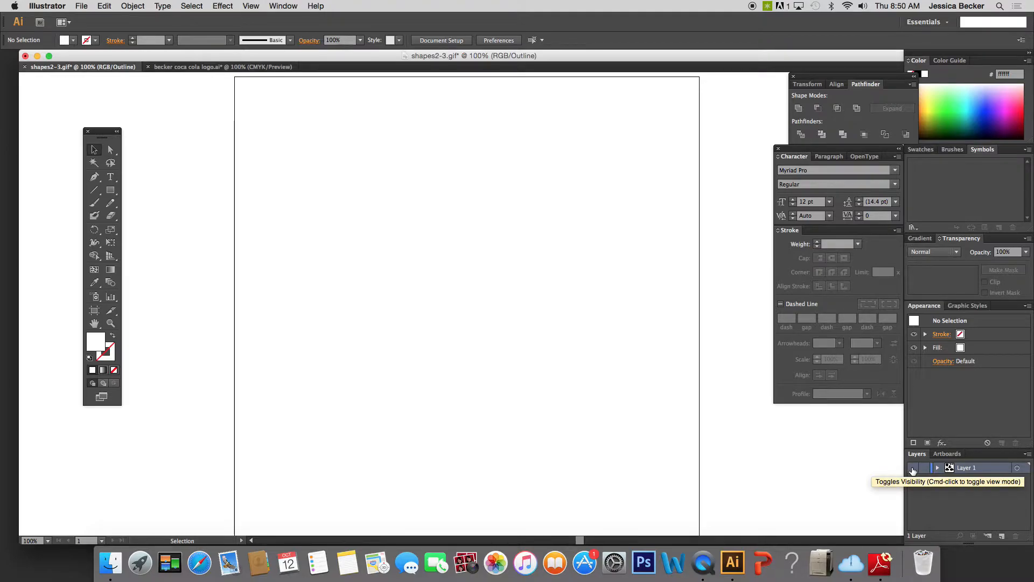
left_click(913, 469, "super")
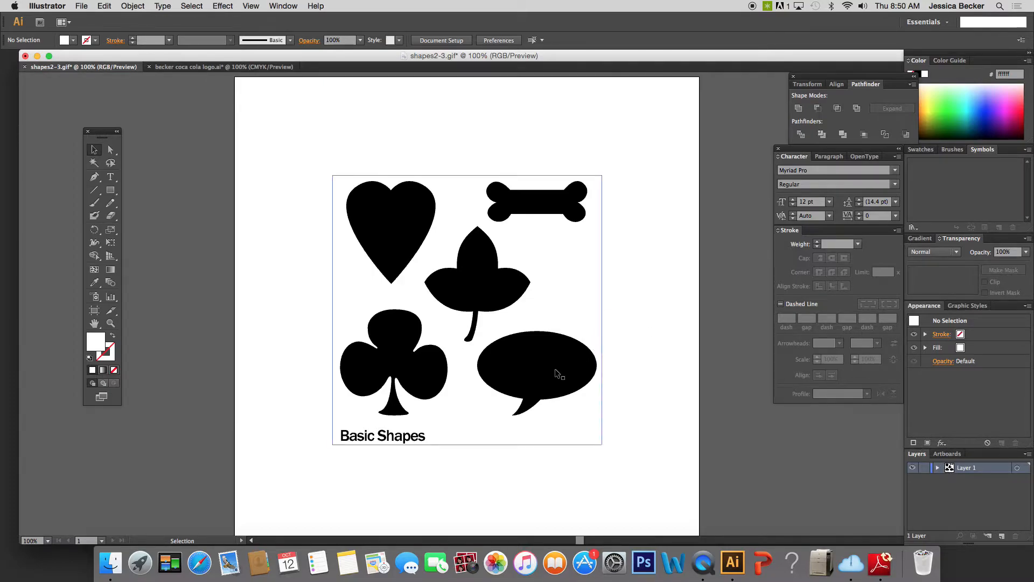
left_click(938, 470)
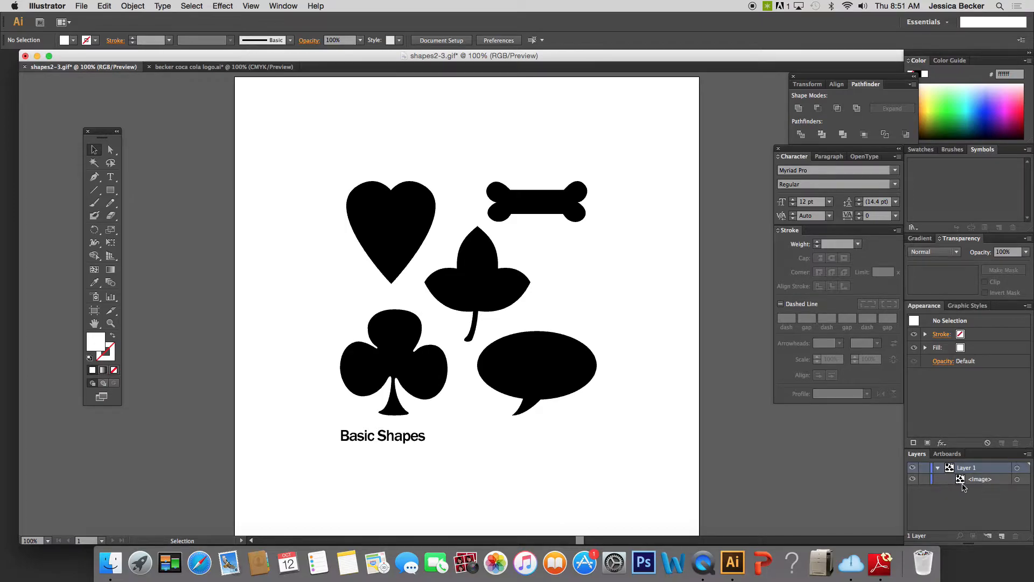
left_click(938, 469)
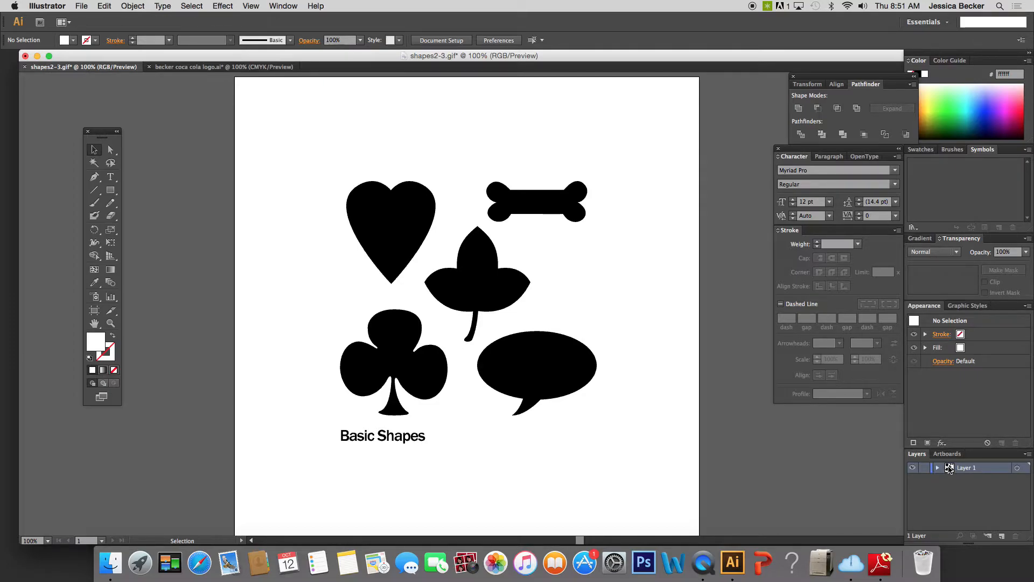
Make Layer 1 a template layer with images dimmed to 50%, and add a new layer above it.
double_click(949, 469)
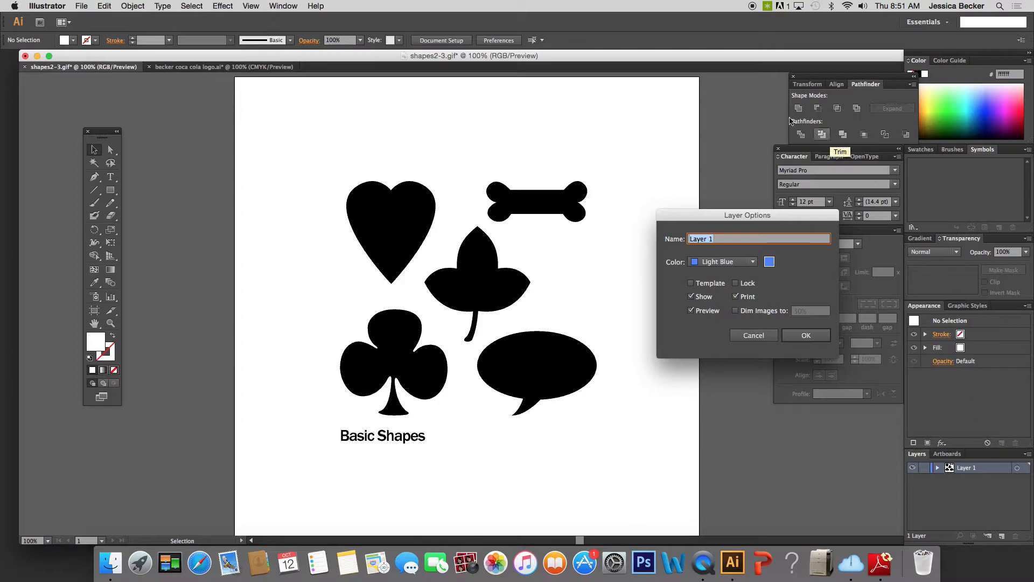
mouse_move(718, 219)
left_mouse_down()
mouse_move(656, 176)
mouse_move(642, 140)
left_mouse_up()
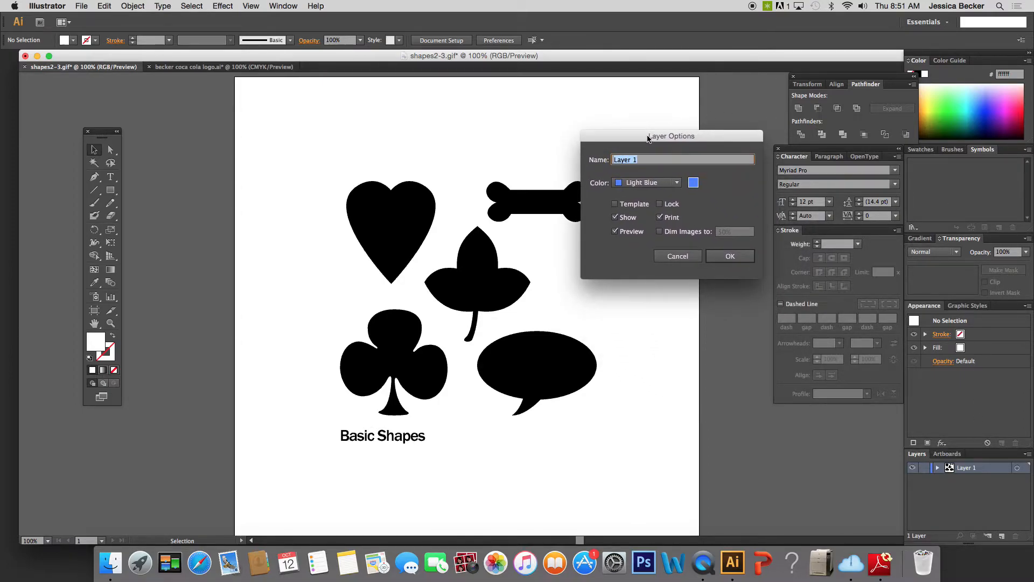
left_click(615, 205)
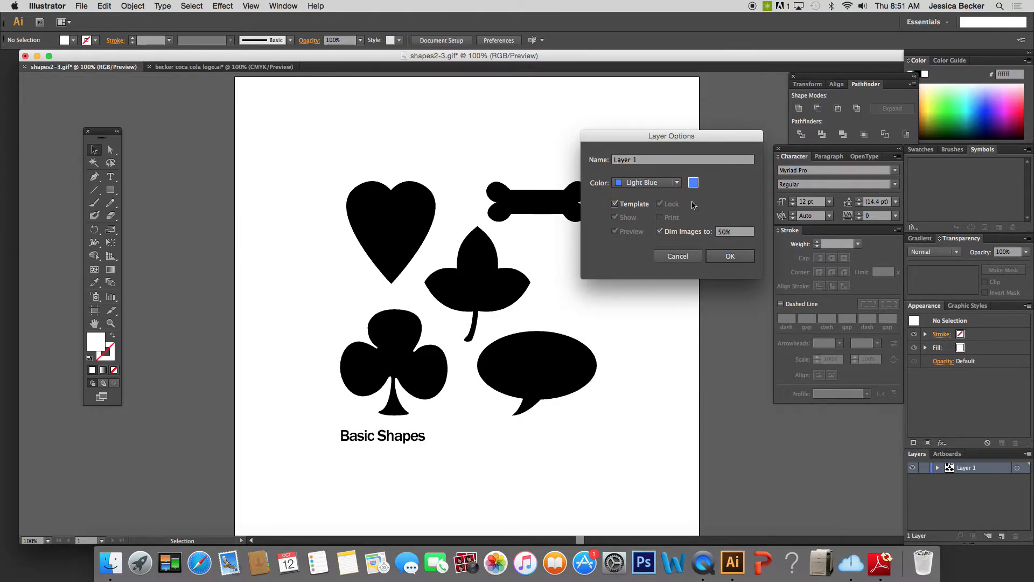
left_click(727, 256)
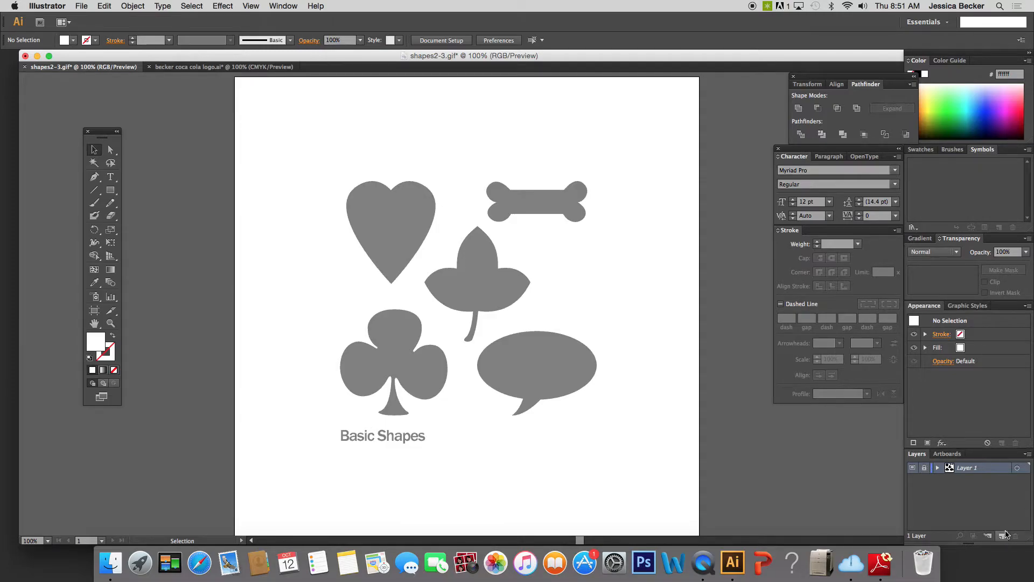
left_click(1002, 537)
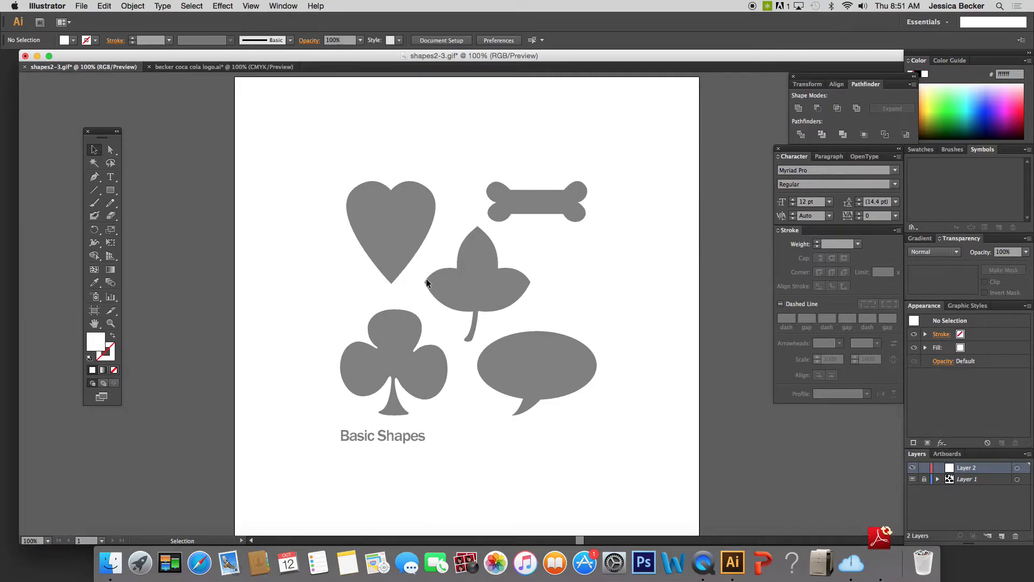
Set up the Pen tool with no fill, a near-black 050505 stroke and the Basic brush.
left_click(95, 177)
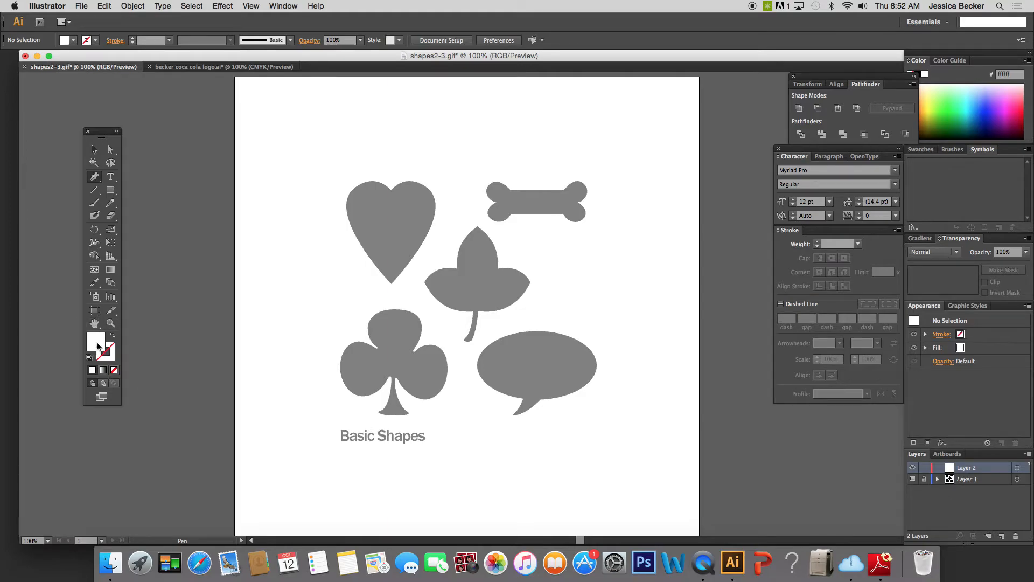
left_click(114, 370)
double_click(107, 358)
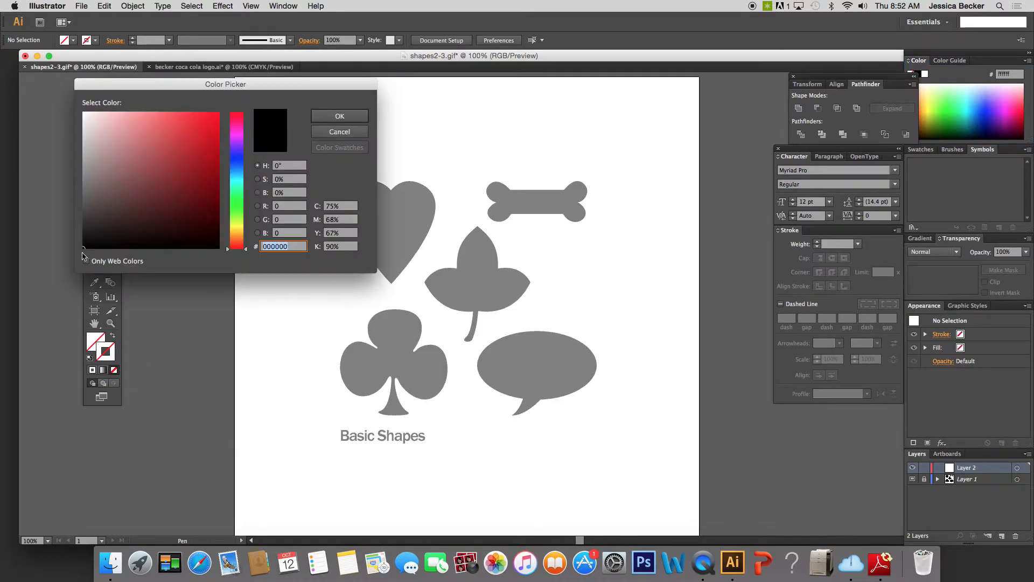
left_click(326, 118)
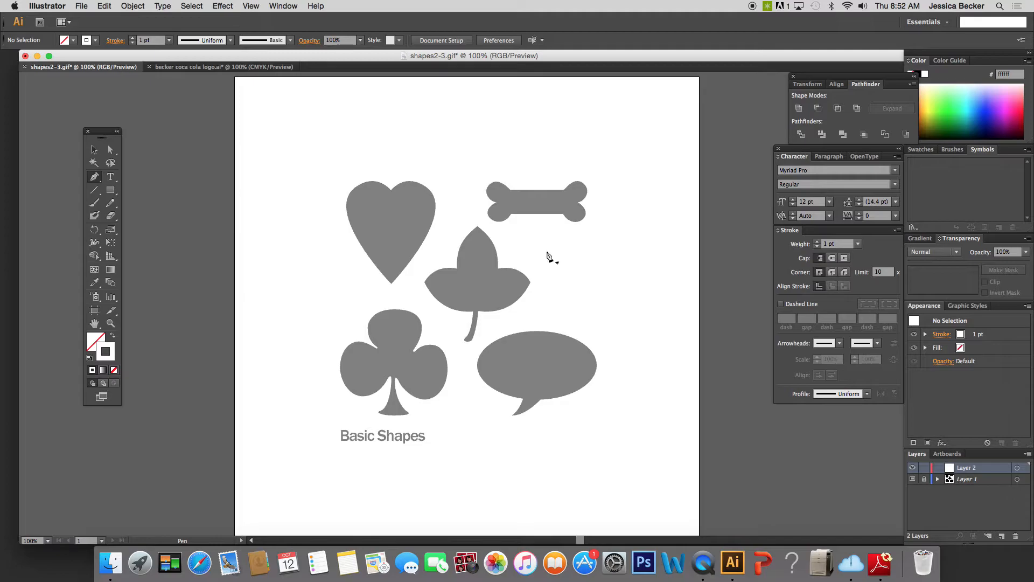
double_click(105, 352)
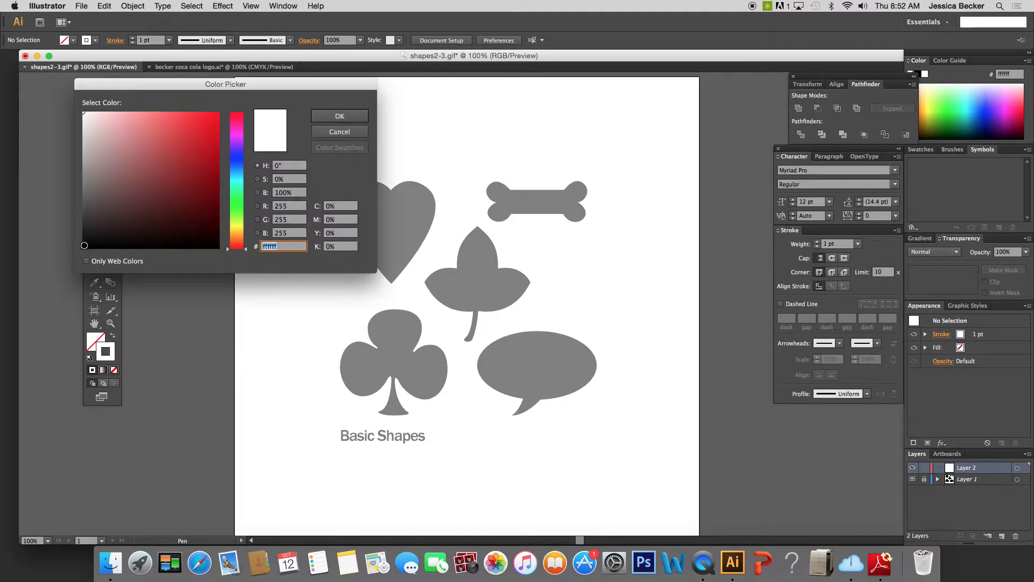
left_click(85, 245)
left_click(339, 117)
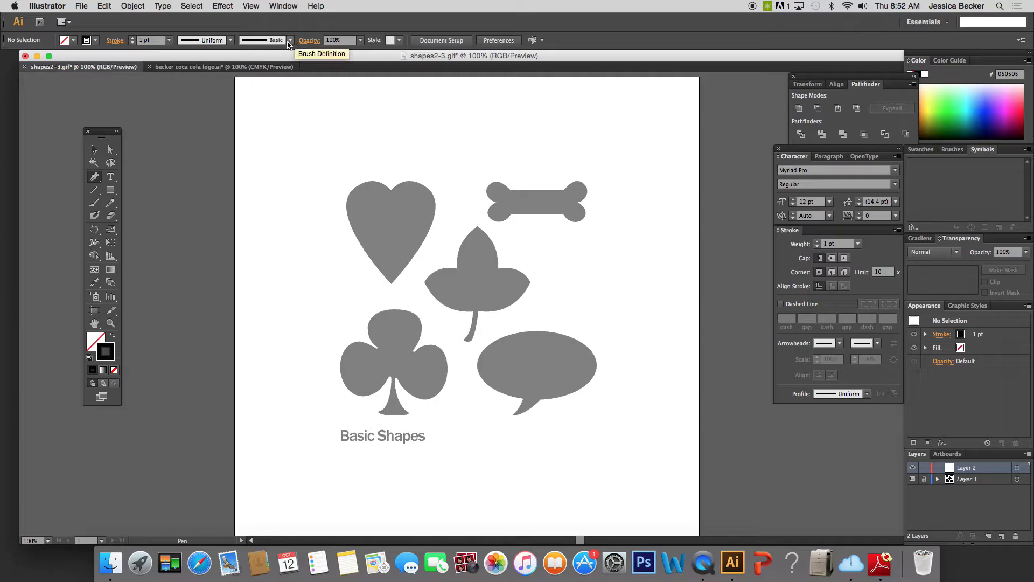
left_click(290, 41)
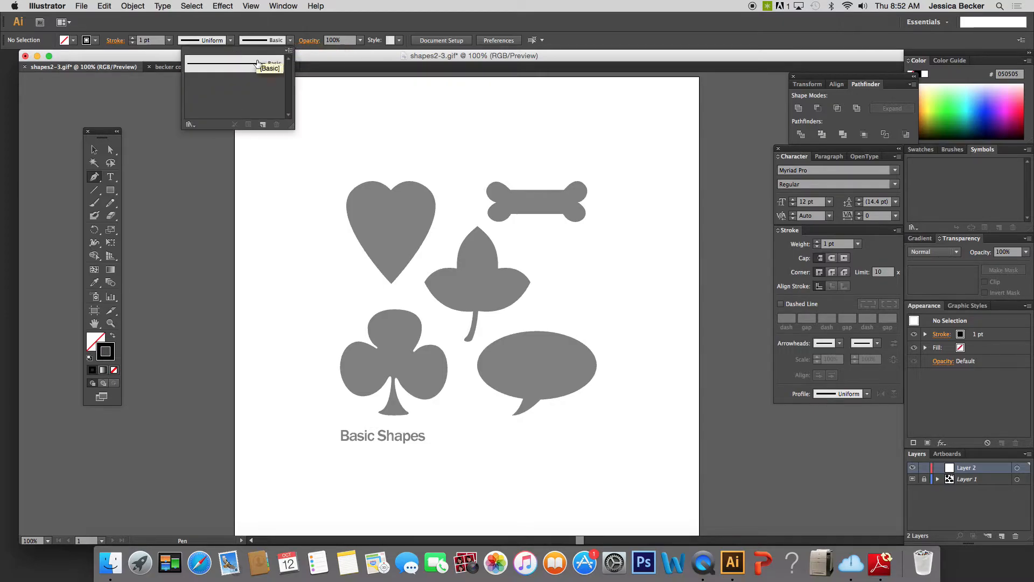
left_click(291, 41)
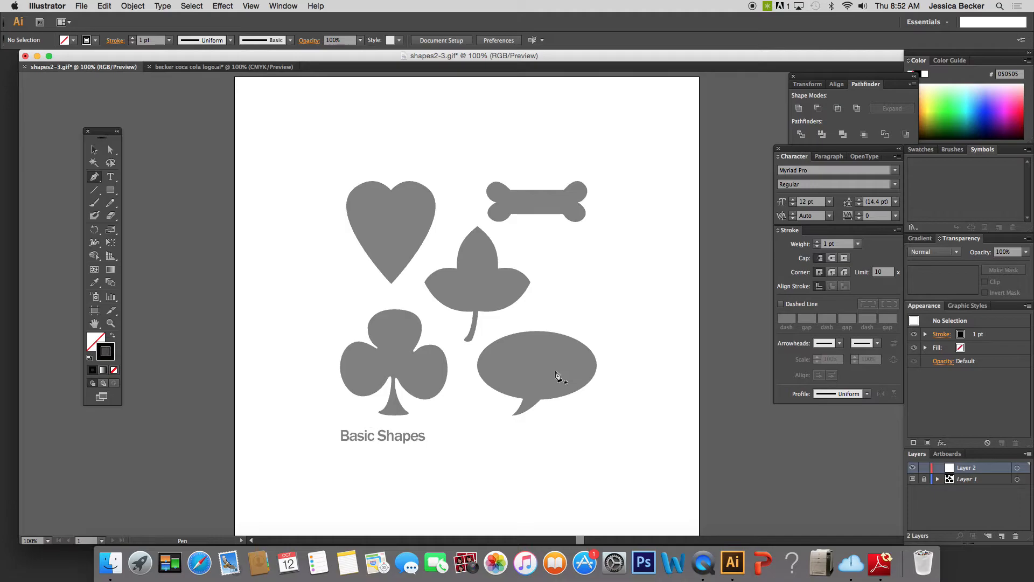
Start tracing the speech bubble with the Pen tool, curving from the tail's left corner to the oval's left edge.
key("super+equal")
key("super+equal")
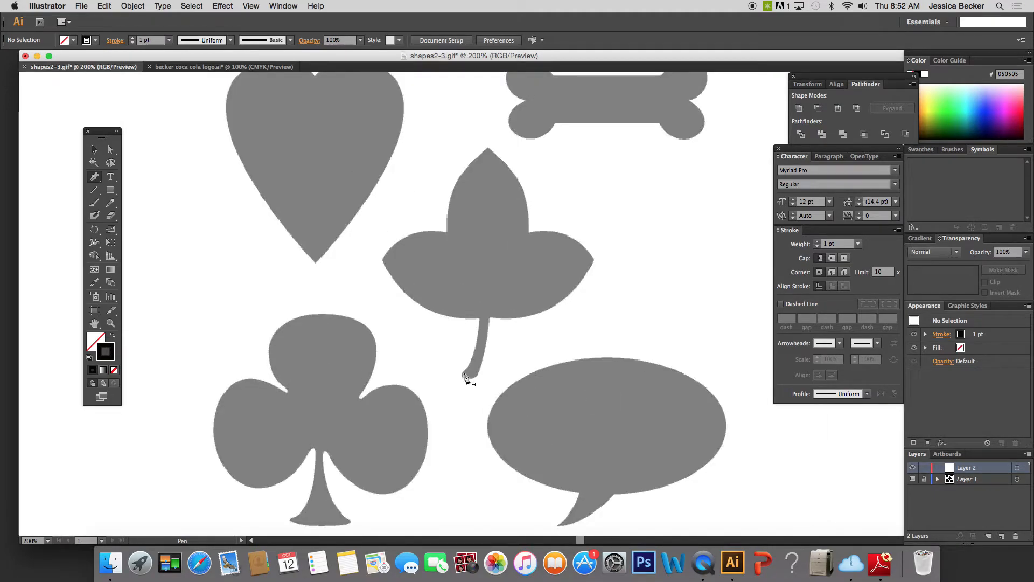
left_click_drag(584, 541, 583, 542)
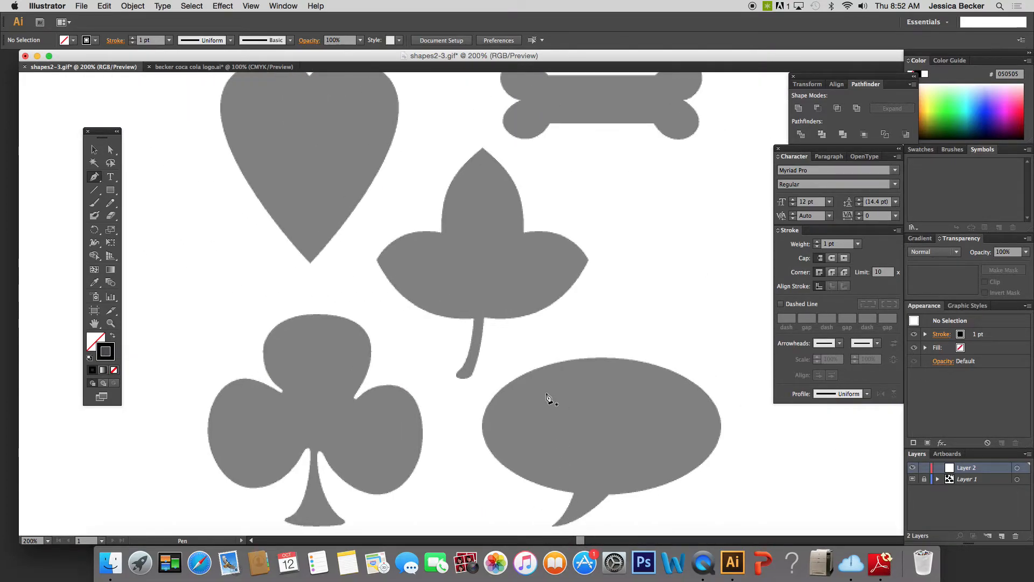
key("space")
left_click_drag(611, 420, 462, 300)
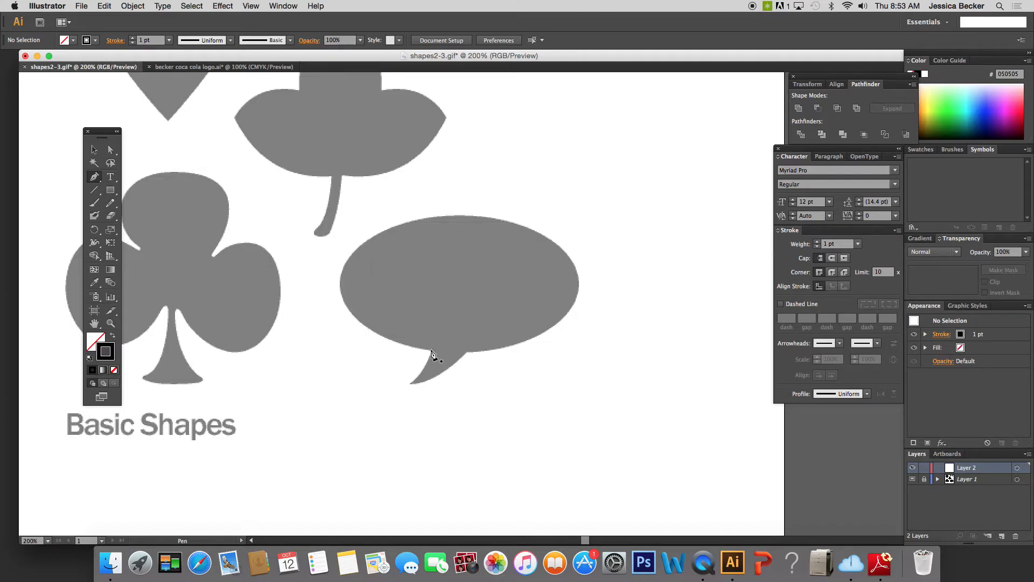
mouse_move(431, 353)
left_mouse_down()
mouse_move(474, 363)
mouse_move(436, 349)
mouse_move(453, 371)
mouse_move(414, 357)
mouse_move(391, 311)
mouse_move(455, 354)
mouse_move(485, 359)
mouse_move(426, 355)
mouse_move(484, 356)
mouse_move(470, 346)
mouse_move(435, 363)
mouse_move(431, 351)
left_mouse_up()
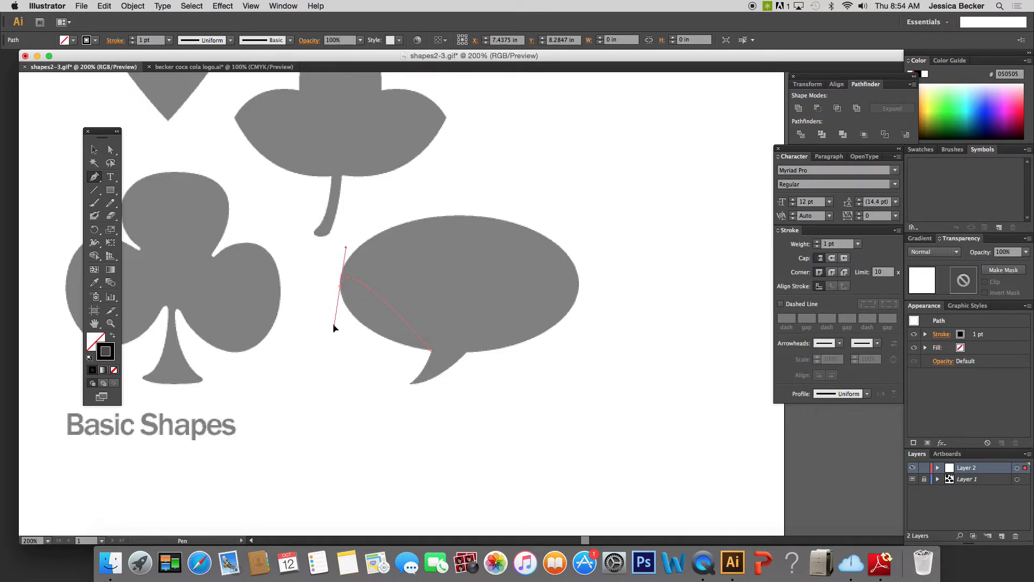
left_click_drag(334, 331, 337, 265)
left_click_drag(334, 254, 339, 251)
left_click_drag(338, 242, 338, 242)
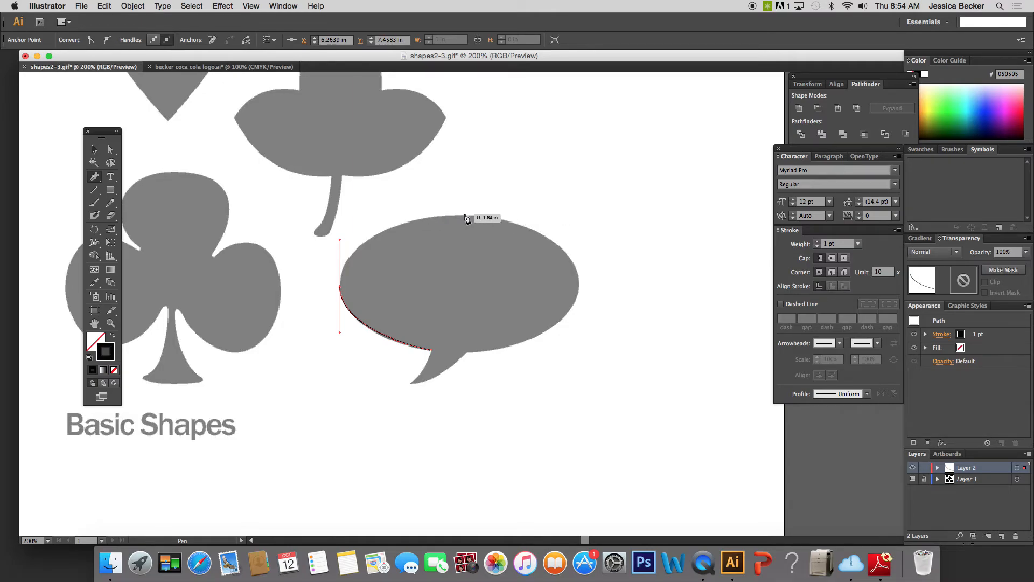
Continue the bubble path with curves over the oval's top and right edge to the tail's right corner.
left_click_drag(465, 215, 514, 218)
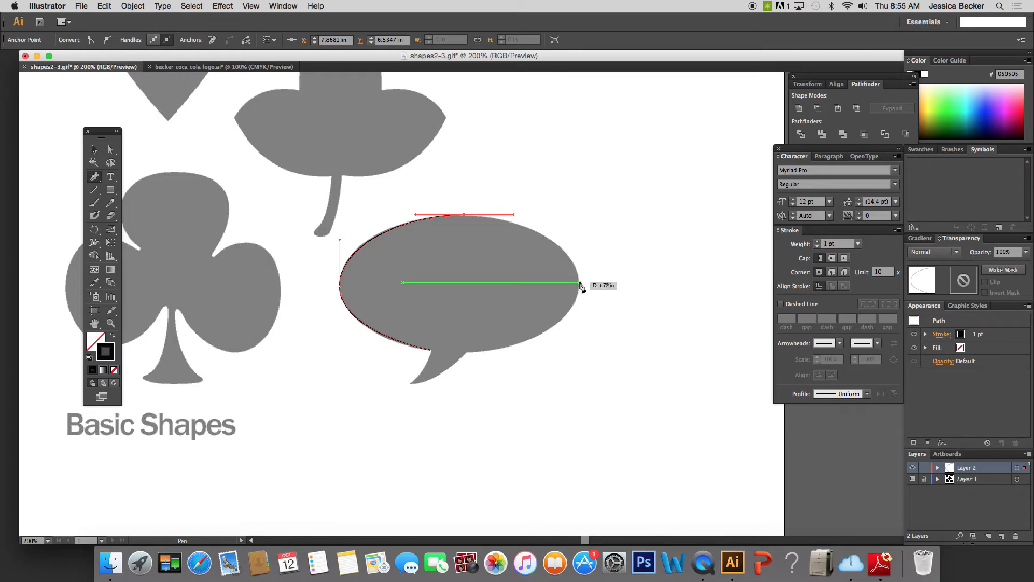
left_click_drag(579, 282, 579, 323)
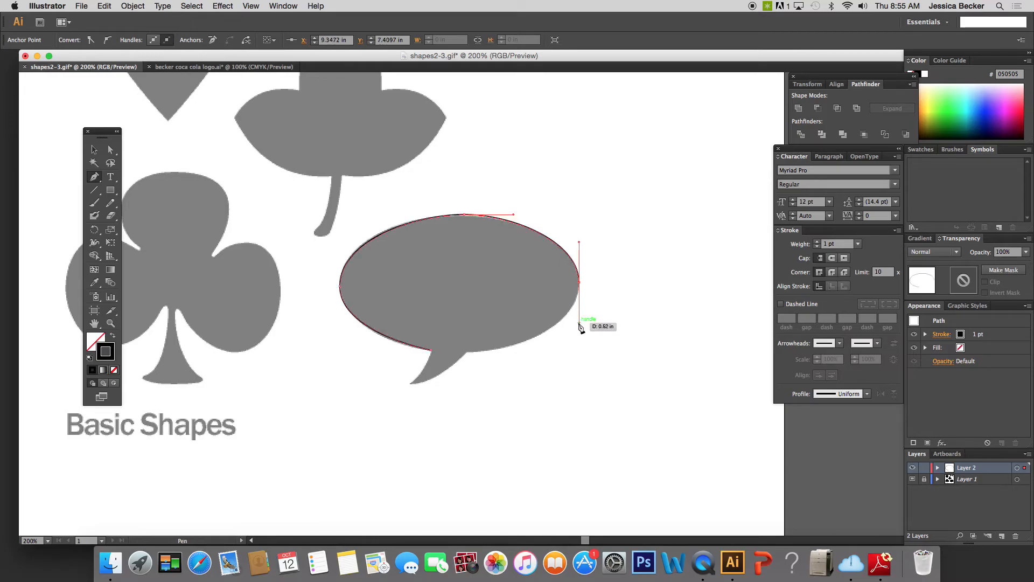
left_click(465, 351)
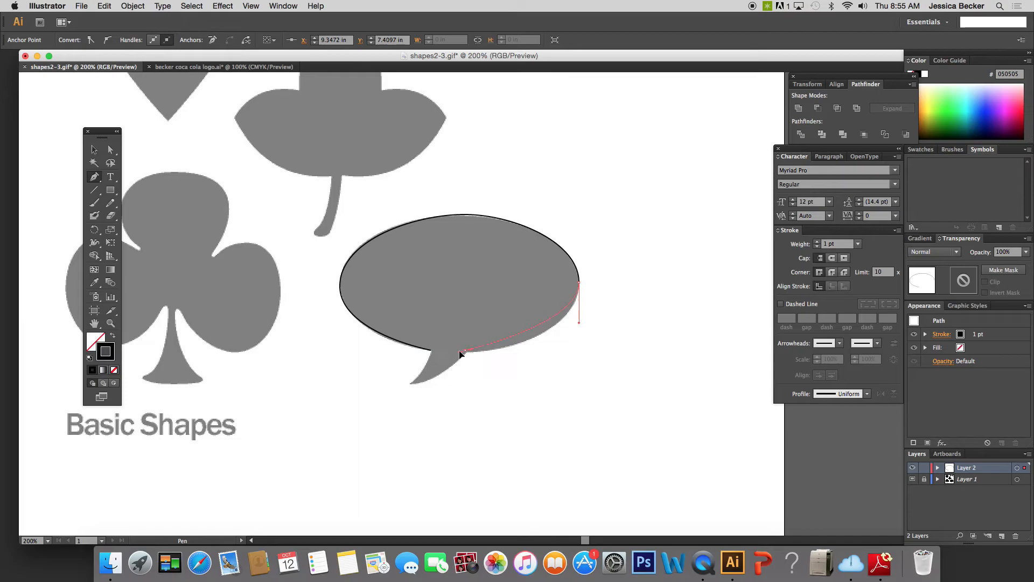
left_click_drag(442, 353, 406, 350)
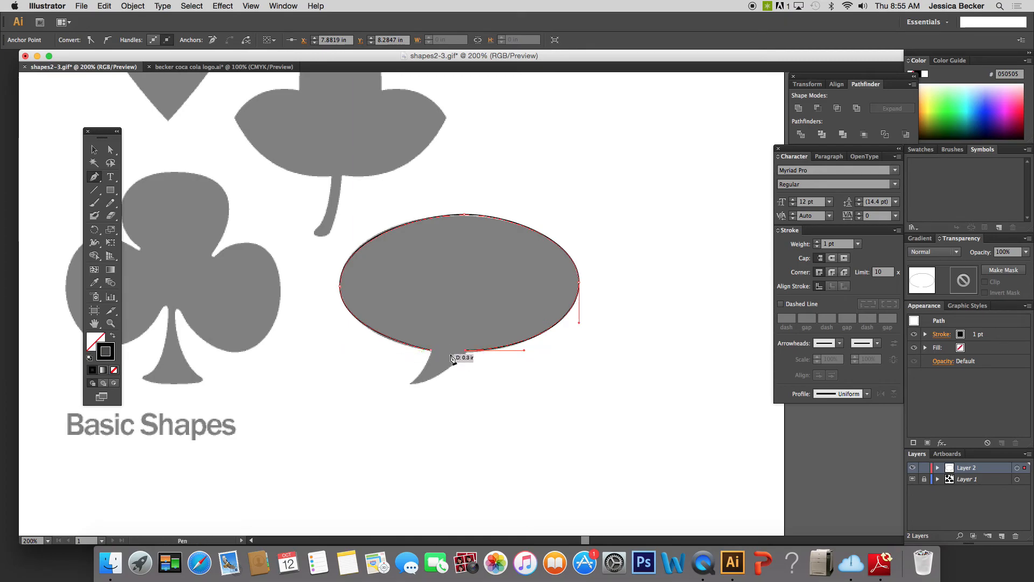
Trace the curved tail to its tip, close the path at the tail's left corner and deselect it.
left_click(411, 384)
left_click_drag(380, 389, 376, 387)
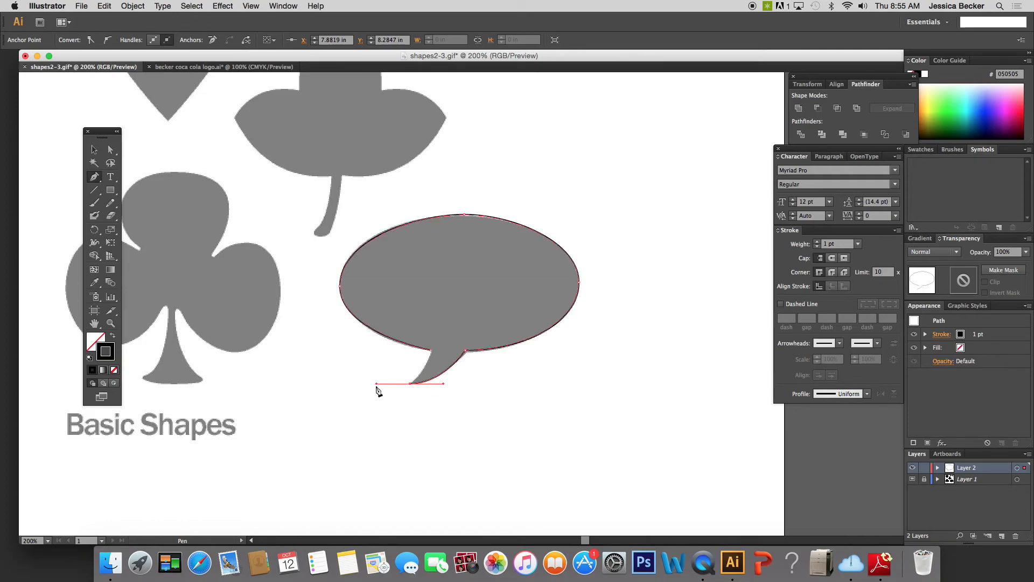
left_click(408, 385)
left_click(432, 350)
left_click_drag(432, 334, 432, 334)
key("super")
left_click(307, 294, "super")
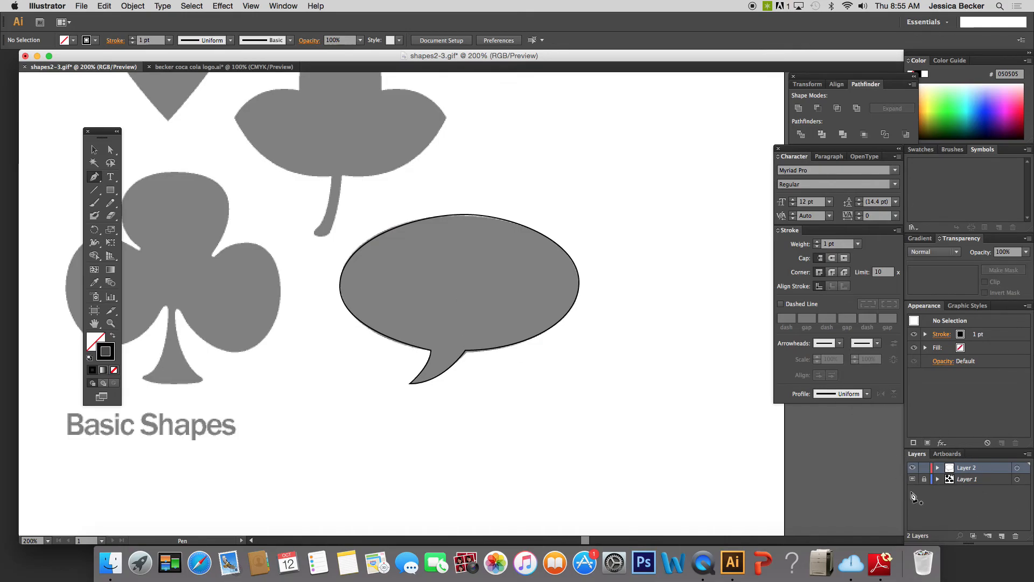
Hide and show the template layer to check the traced bubble outline, and look over the remaining shapes.
left_click(912, 480)
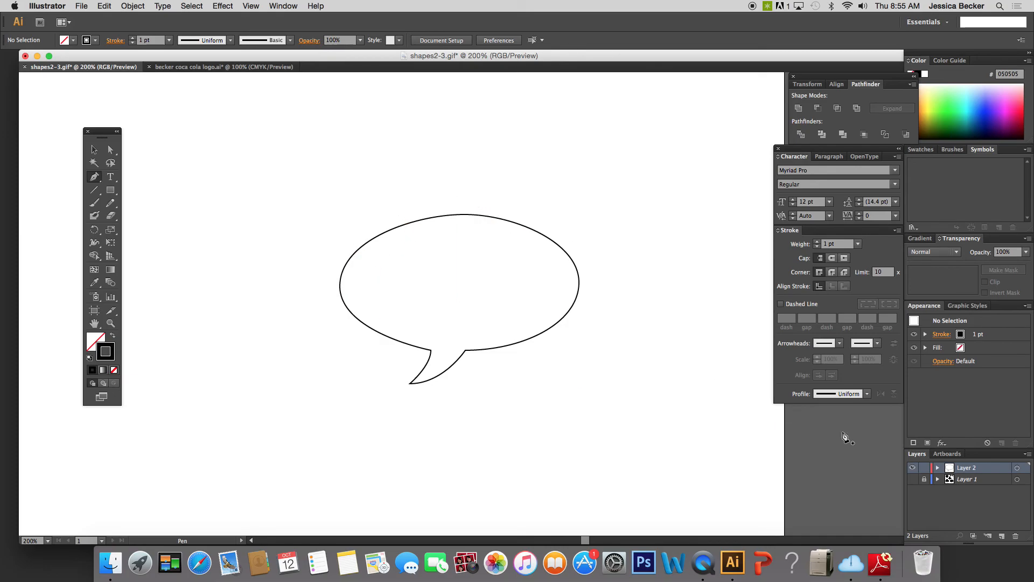
left_click(912, 479)
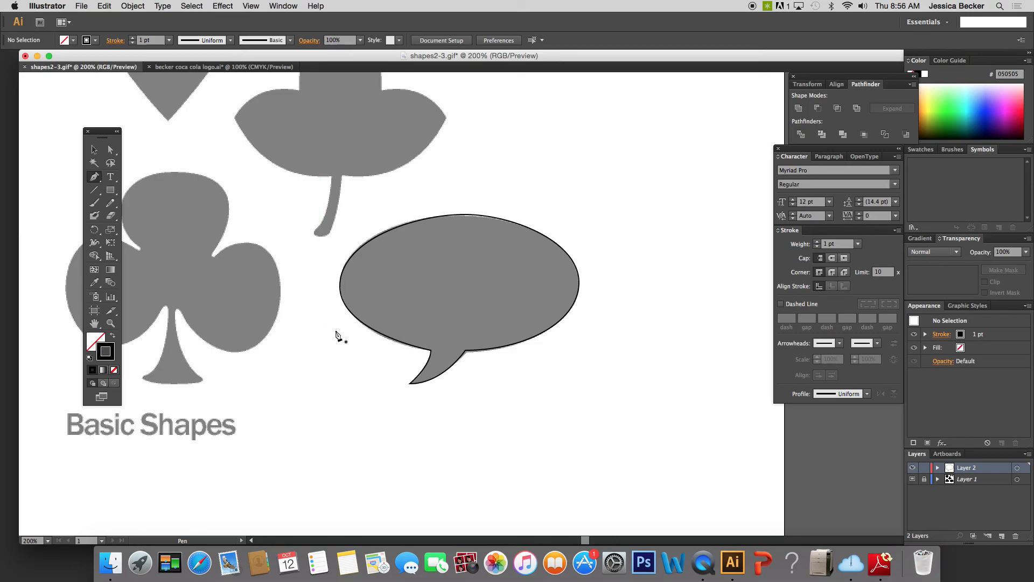
key("space")
left_click_drag(238, 254, 442, 277)
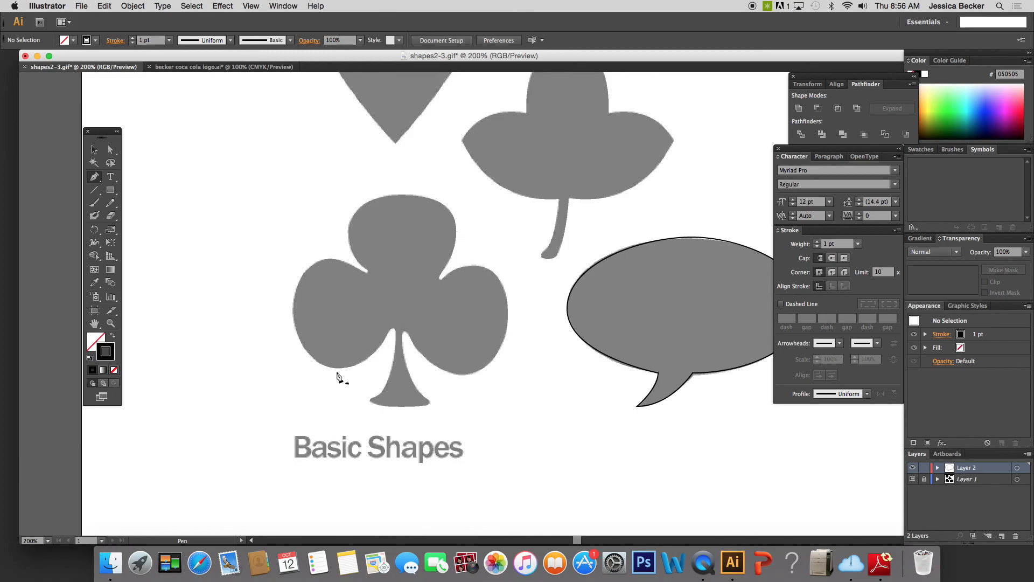
key("space")
left_click_drag(550, 203, 501, 399)
left_click_drag(562, 230, 535, 217)
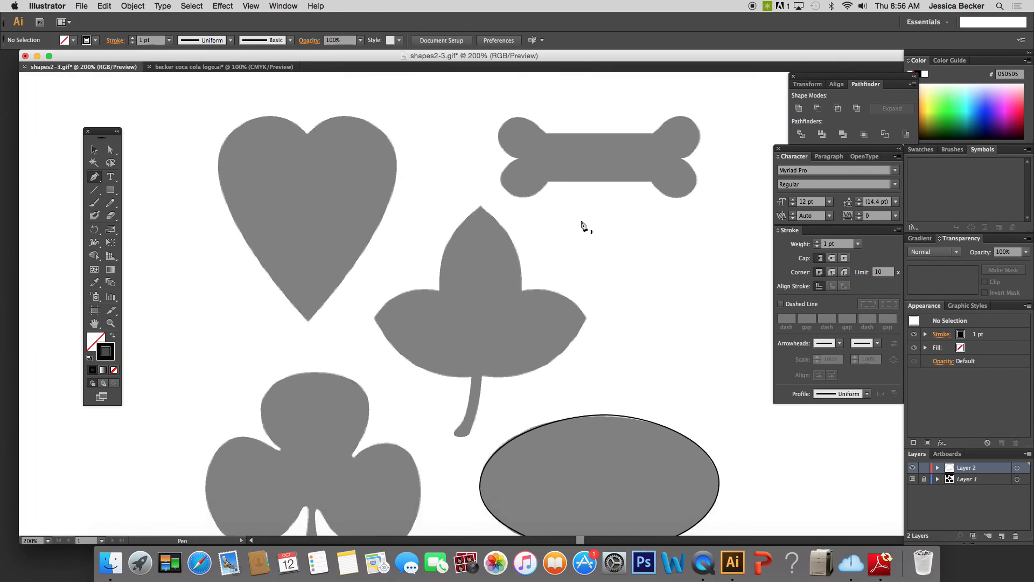
left_click_drag(505, 264, 554, 219)
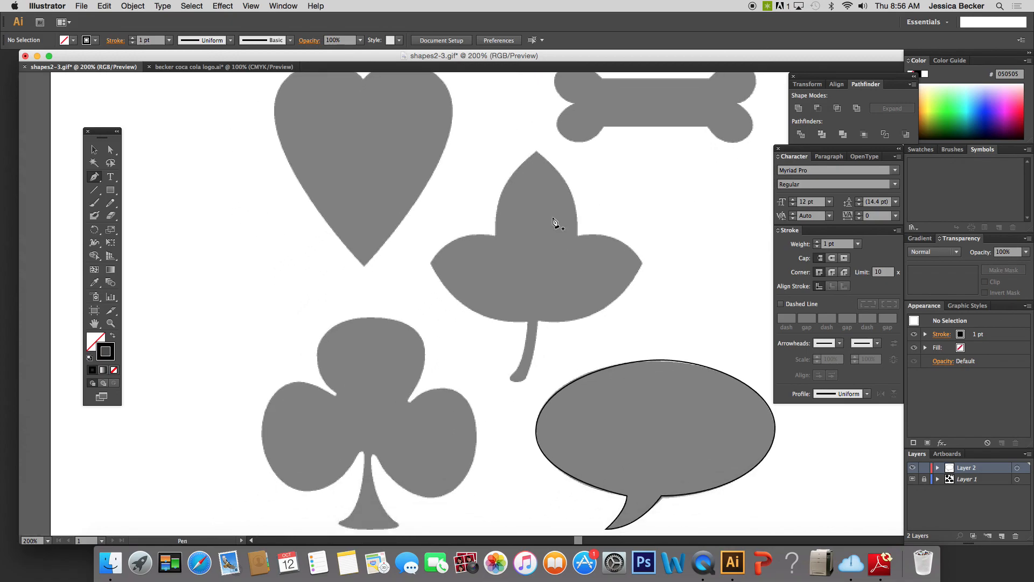